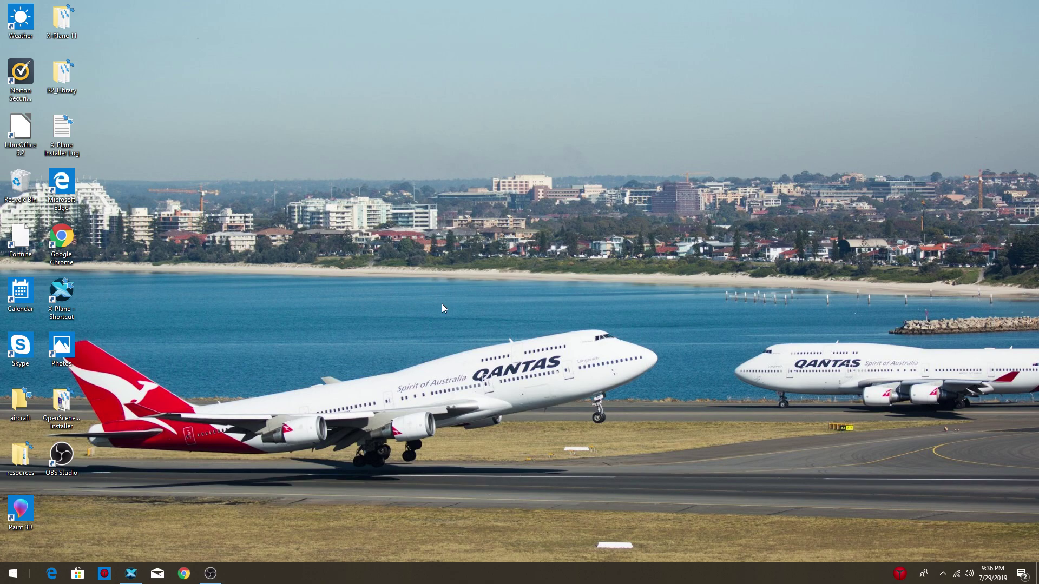
# Step: Restore the running X-Plane window from the taskbar, showing the parked airliner at the airport
pyautogui.click(131, 573)
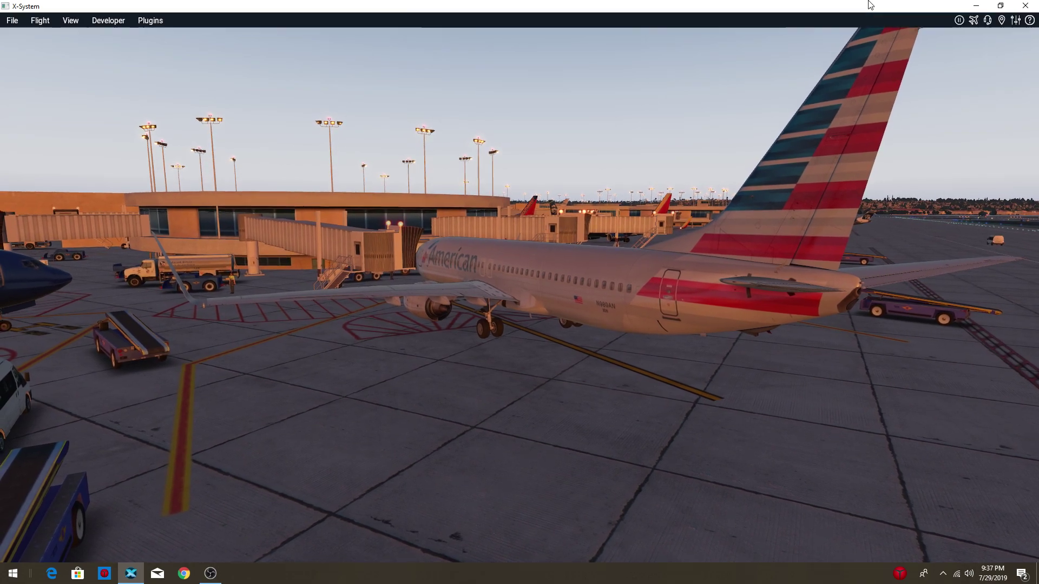
# Step: Confirm Graphics shows visual effects Low and texture quality Medium, then minimize the simulator
pyautogui.click(1012, 21)
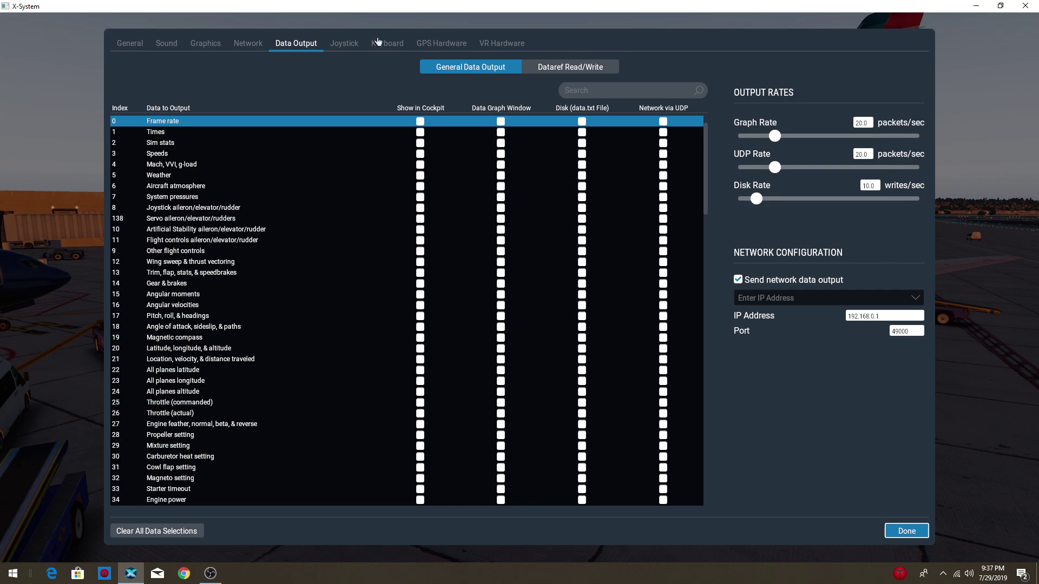
pyautogui.click(208, 46)
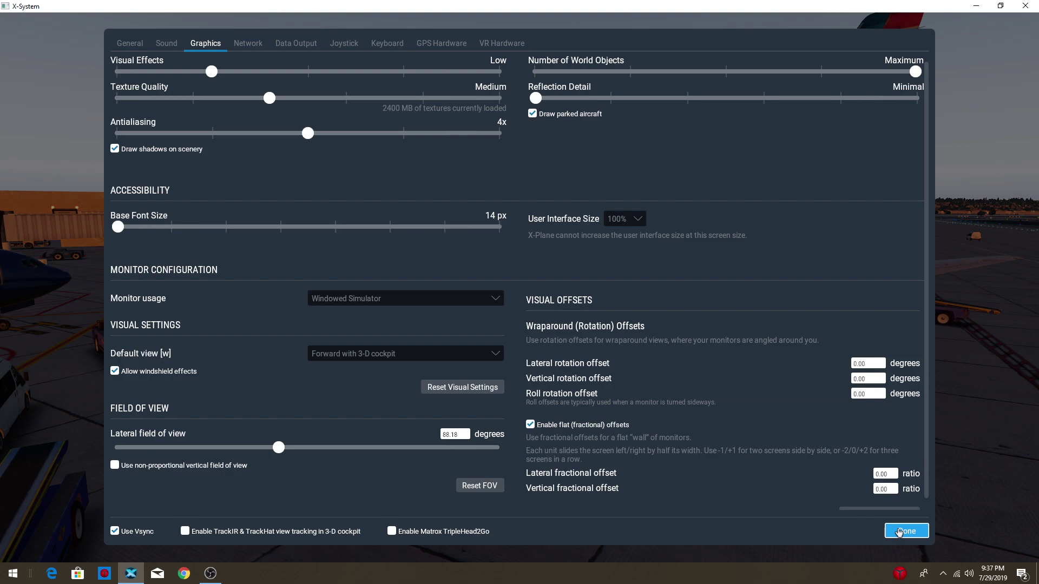
pyautogui.click(899, 531)
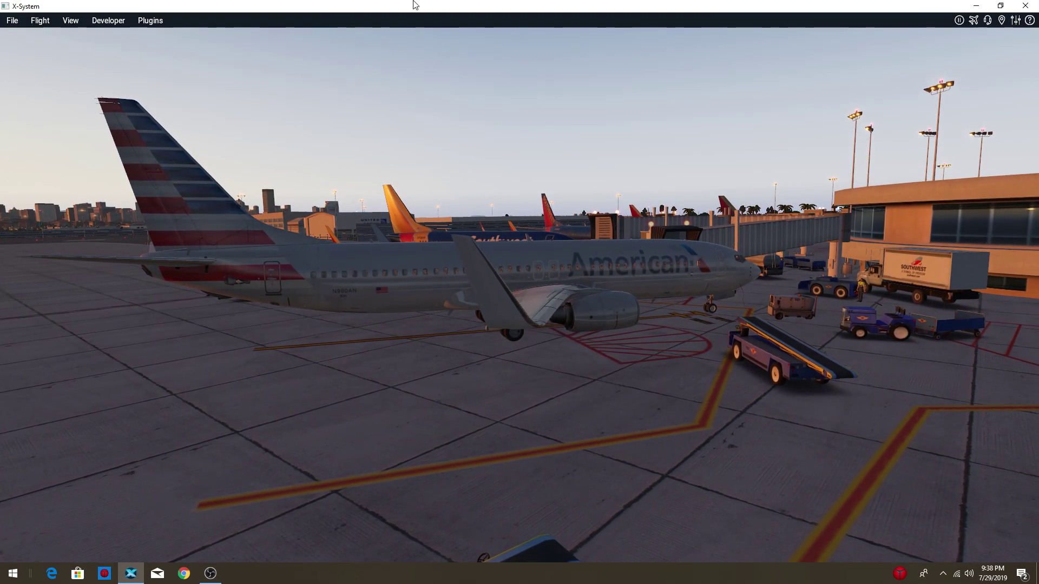
pyautogui.click(974, 6)
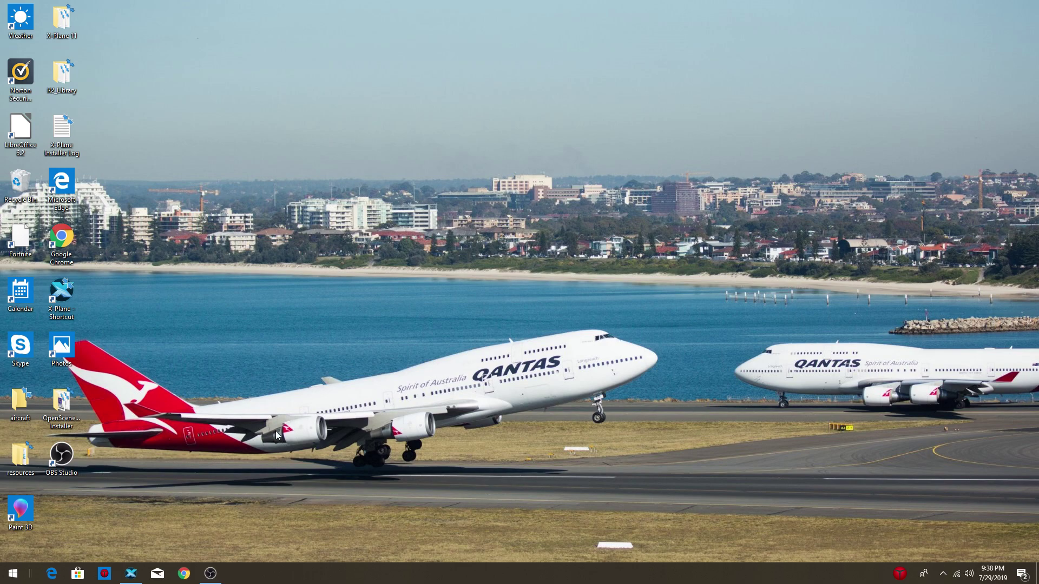
# Step: Launch Device Manager from the Win+X menu and move it fully onto the screen
pyautogui.press('super+x')
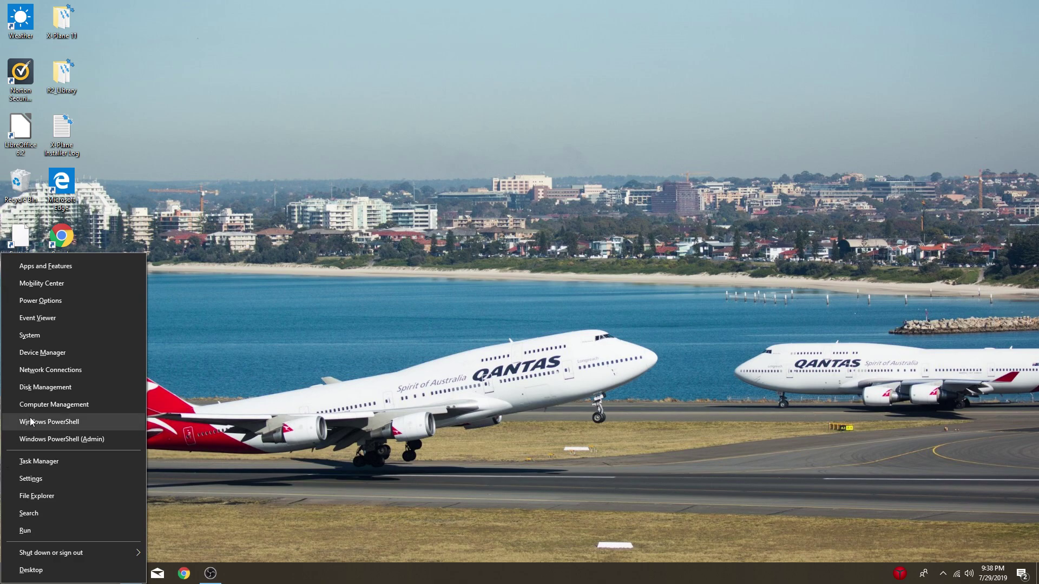
pyautogui.click(43, 355)
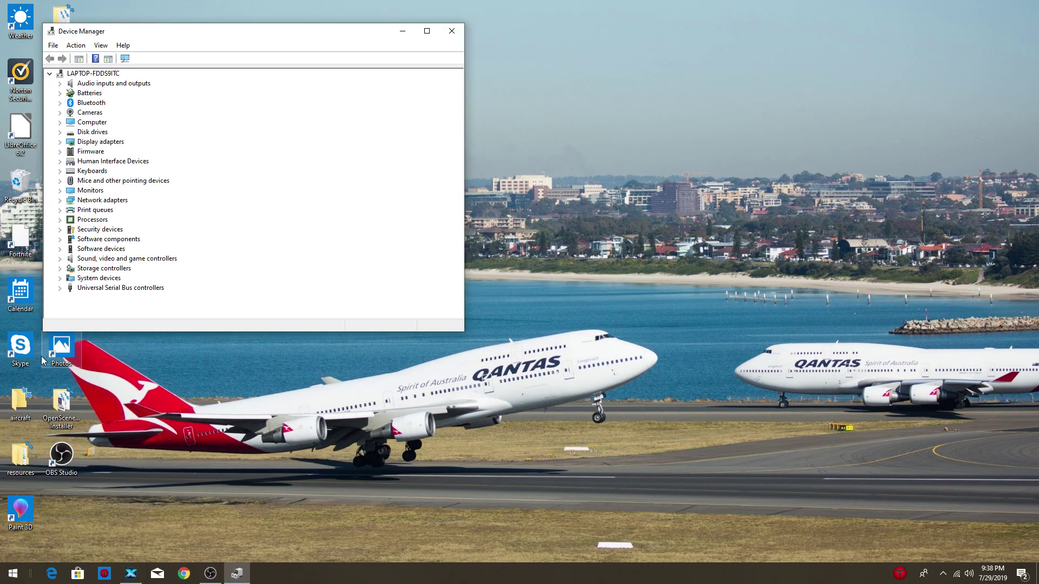
pyautogui.moveTo(159, 33); pyautogui.dragTo(240, 75)
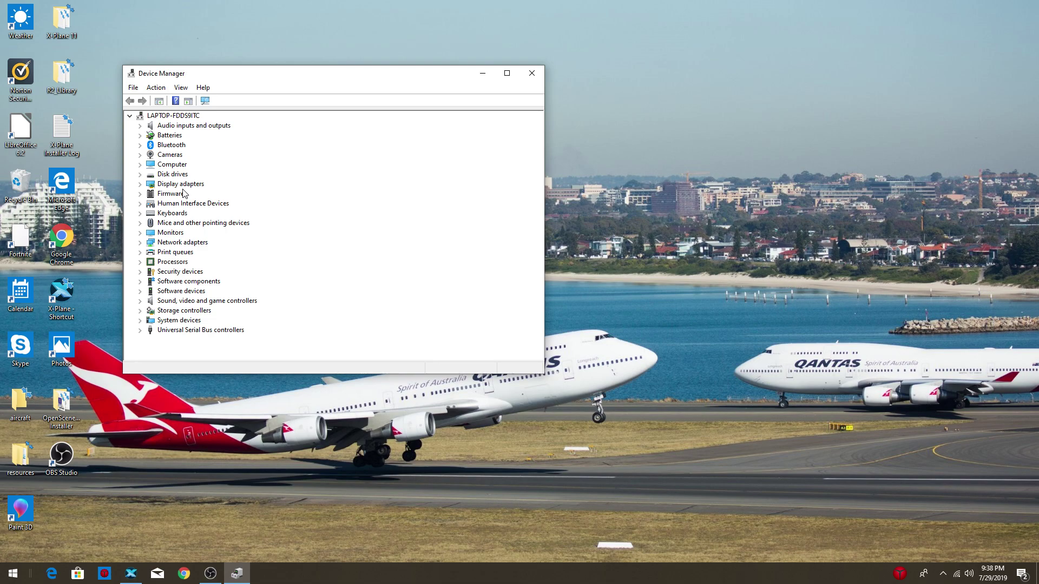
# Step: Expand Display adapters and start Update driver for the NVIDIA GeForce GTX 1060
pyautogui.click(183, 187)
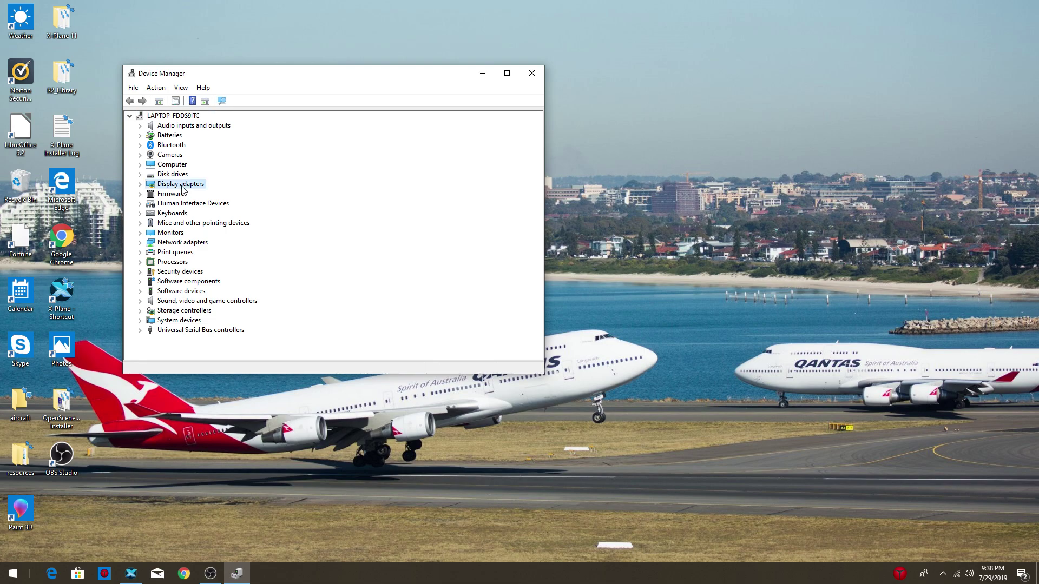
pyautogui.doubleClick(182, 188)
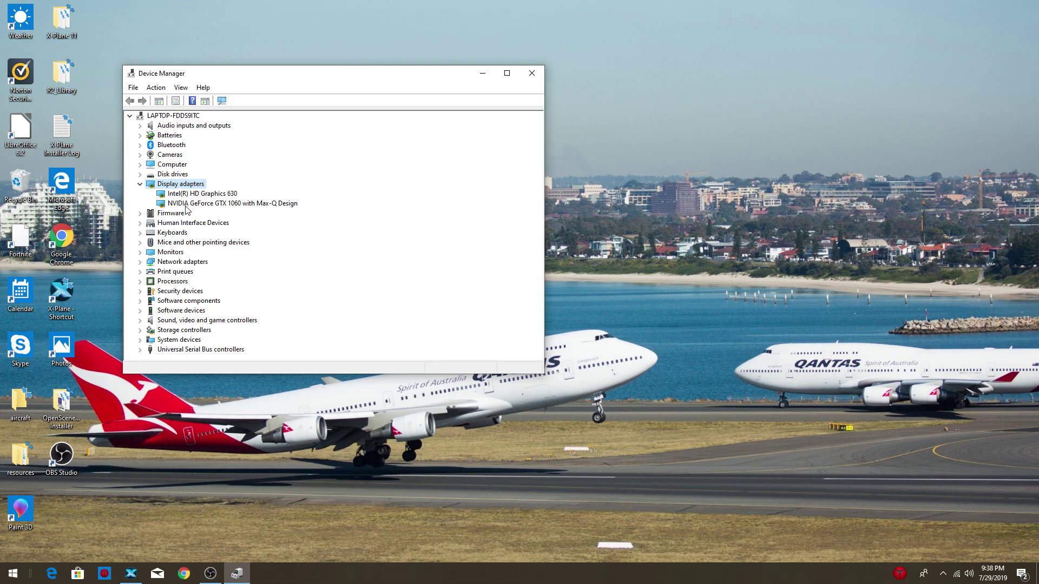
pyautogui.rightClick(186, 205)
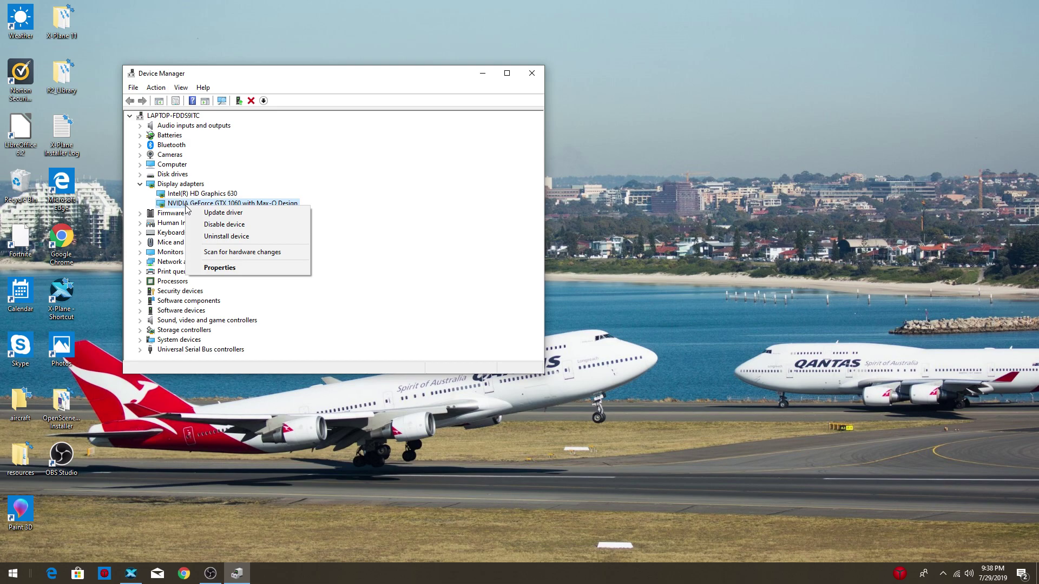
pyautogui.click(203, 213)
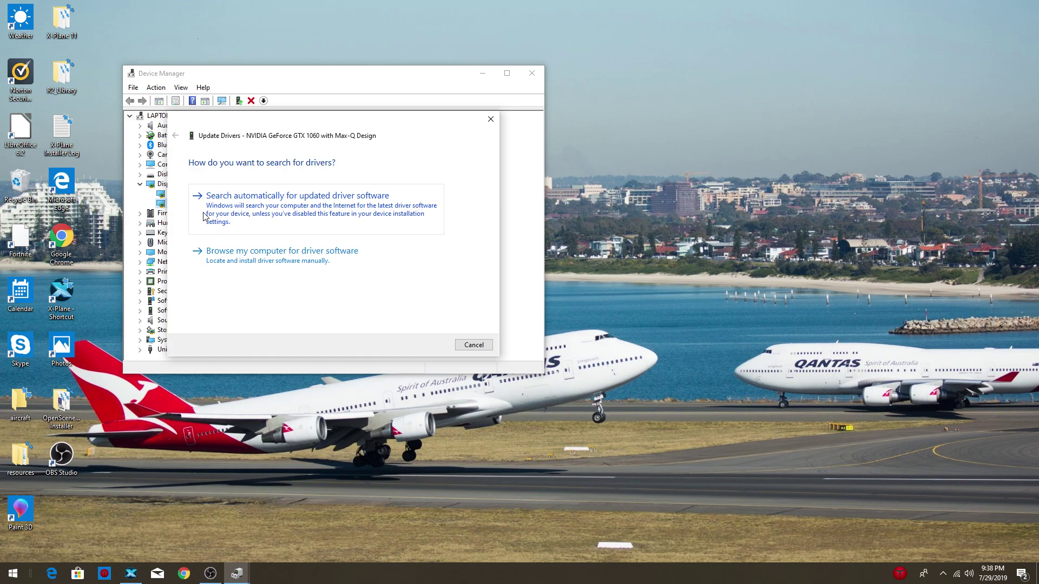
# Step: Search automatically for NVIDIA drivers, then continue to search on Windows Update
pyautogui.click(203, 207)
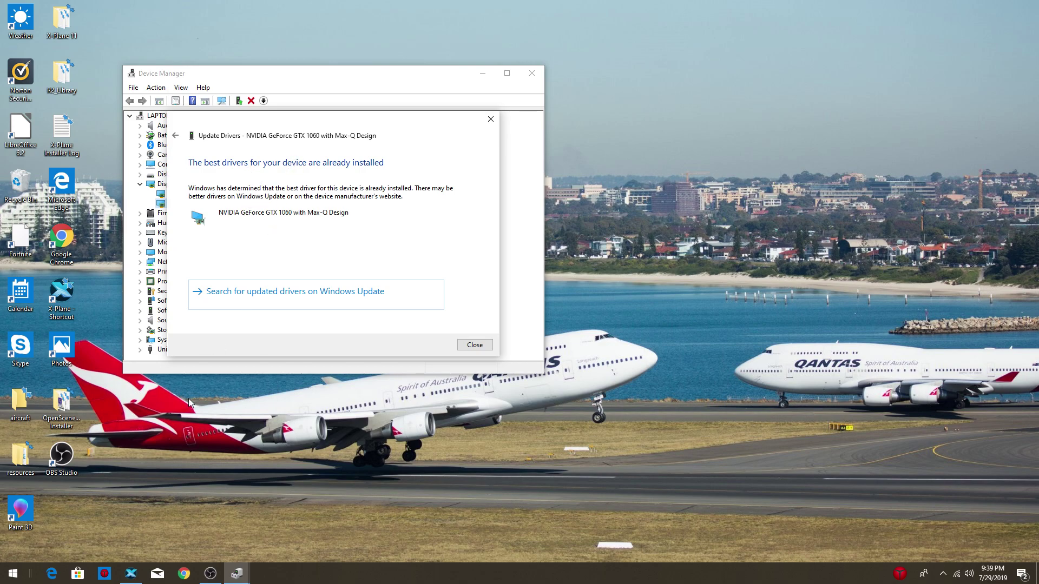
pyautogui.click(227, 298)
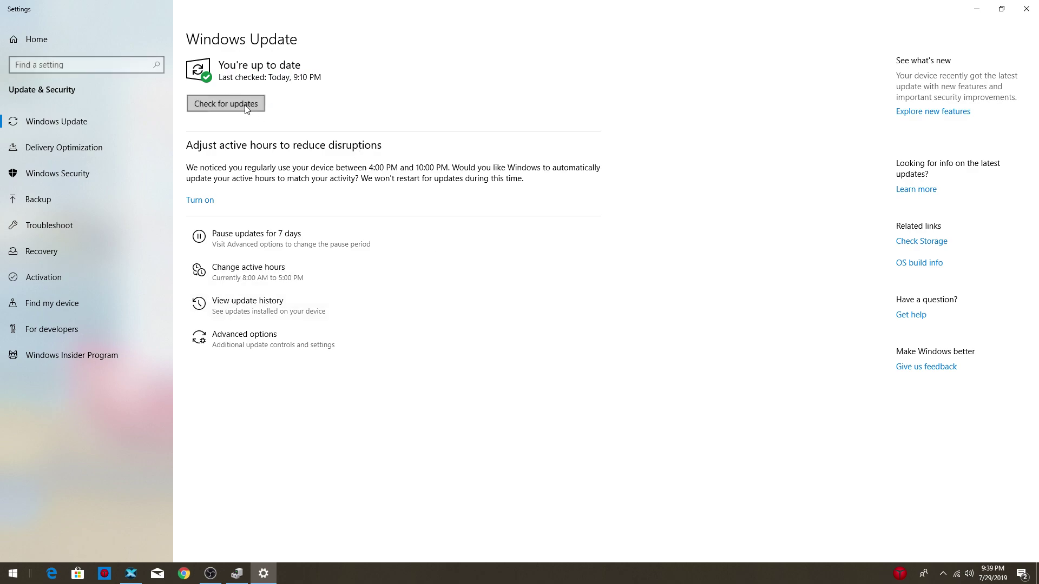
# Step: Check for Windows updates, retry twice after the connection error, then close Settings
pyautogui.click(247, 108)
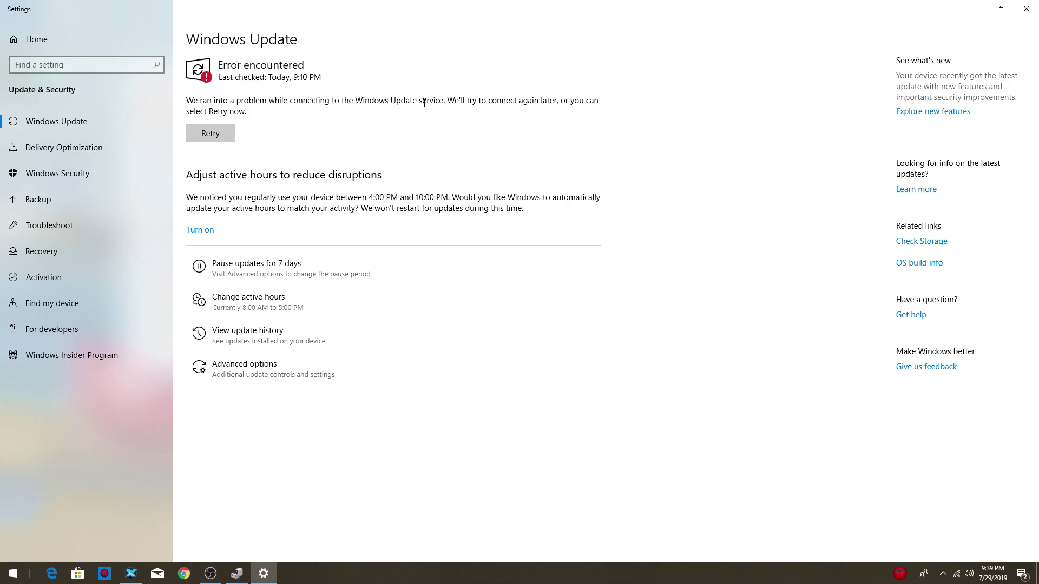
pyautogui.click(204, 141)
pyautogui.click(204, 141)
pyautogui.click(1026, 8)
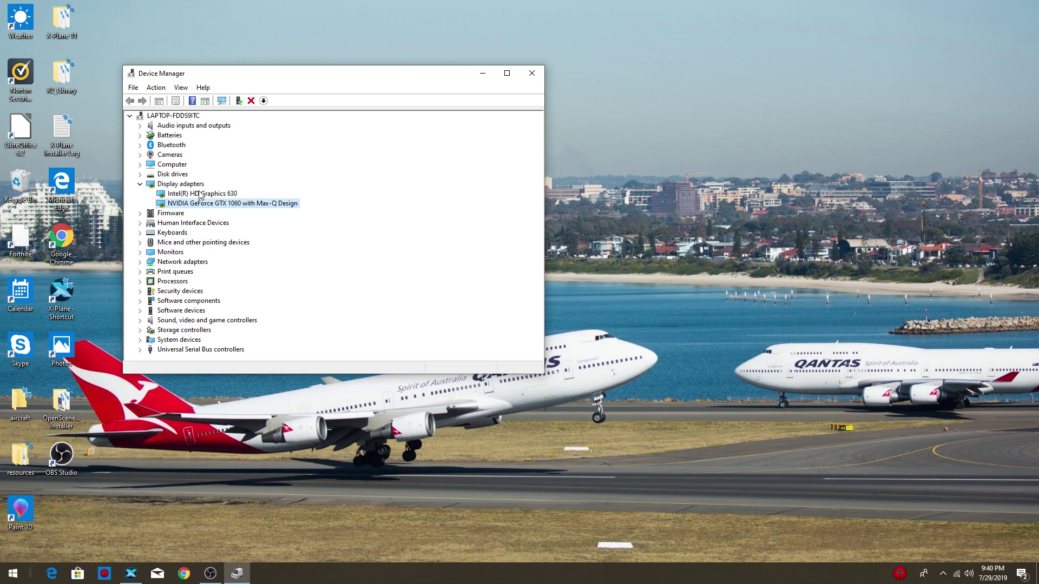
# Step: Run the automatic driver search for Intel HD Graphics 630, then continue to Windows Update
pyautogui.rightClick(192, 196)
pyautogui.click(211, 202)
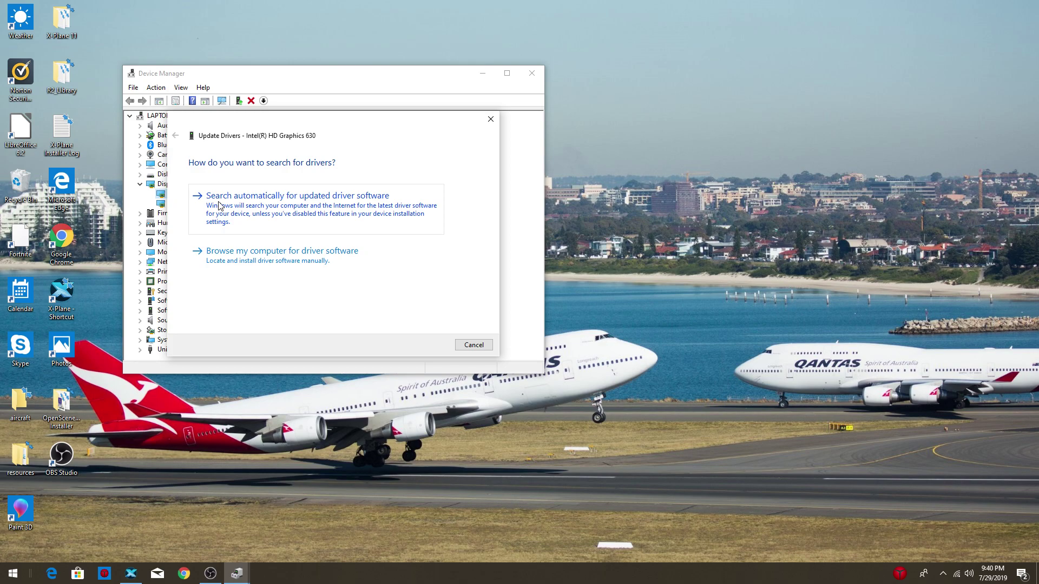
pyautogui.click(220, 205)
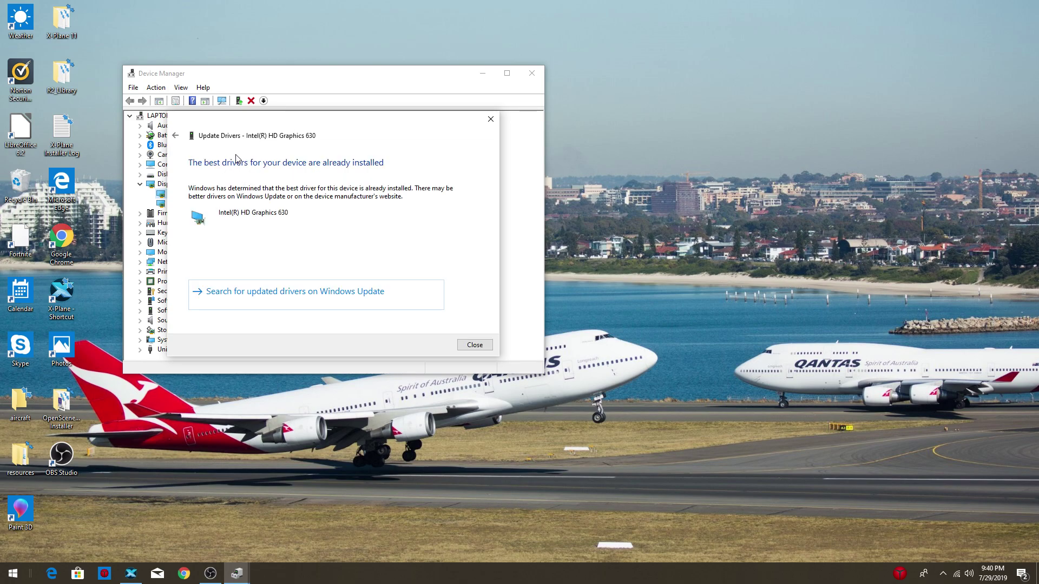
pyautogui.click(252, 292)
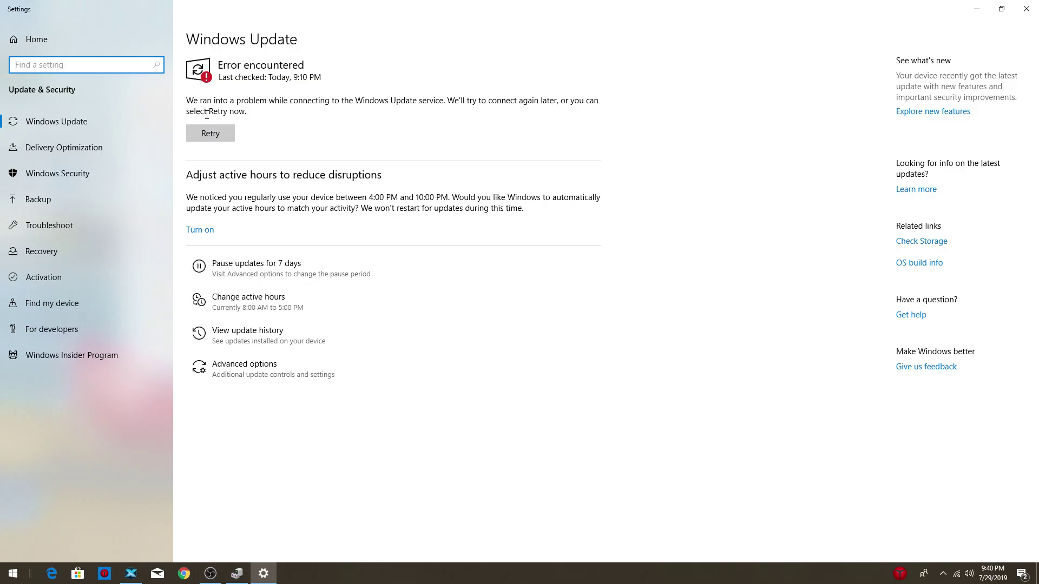
# Step: Close the Windows Update settings window, leaving the desktop
pyautogui.click(1017, 7)
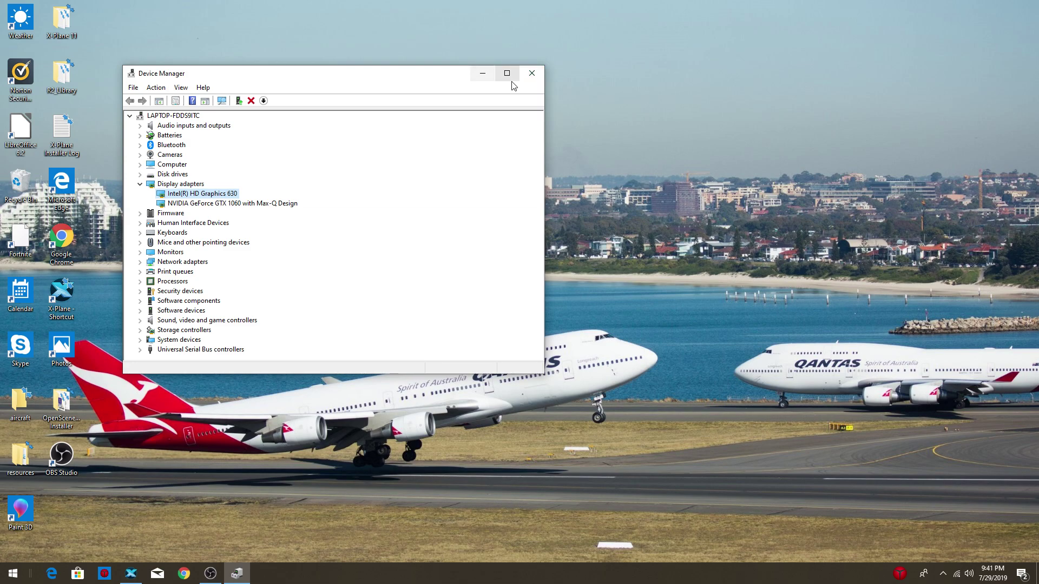
# Step: Restore X-Plane and swing the camera left across the airport toward the runway and sunset
pyautogui.click(132, 573)
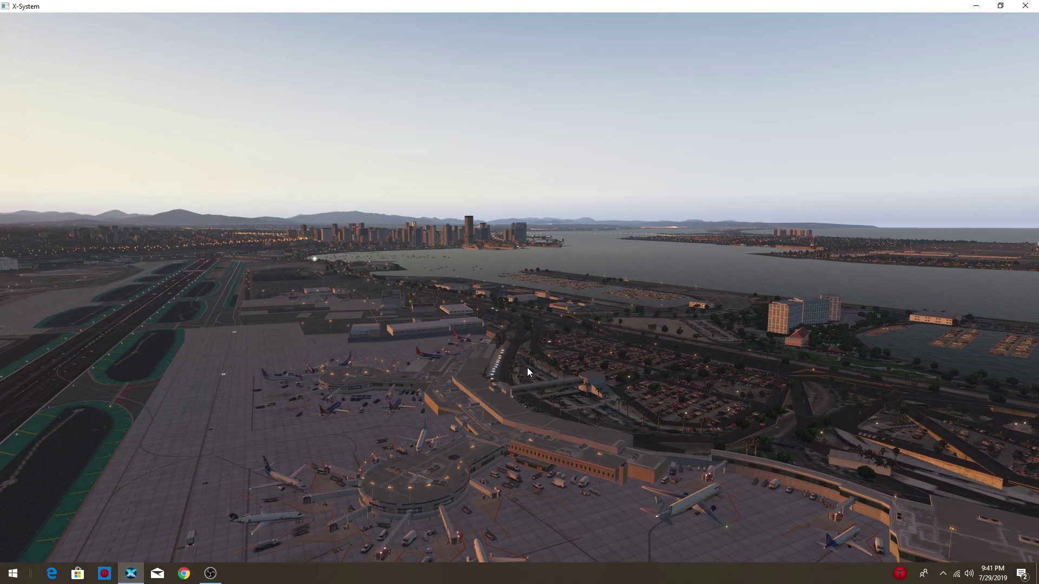
pyautogui.moveTo(520, 287); pyautogui.dragTo(403, 286)
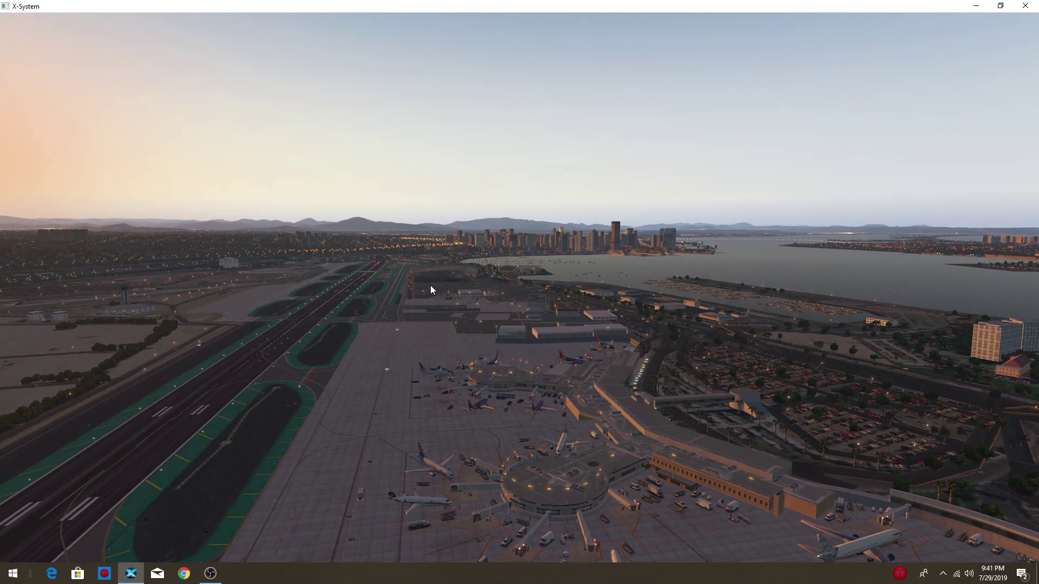
pyautogui.moveTo(403, 286); pyautogui.dragTo(193, 279)
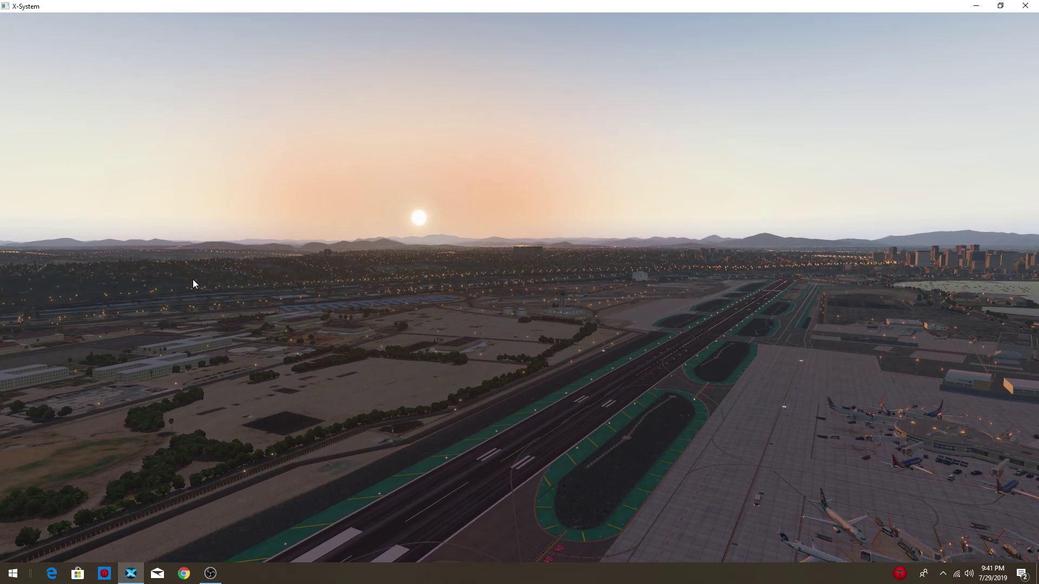